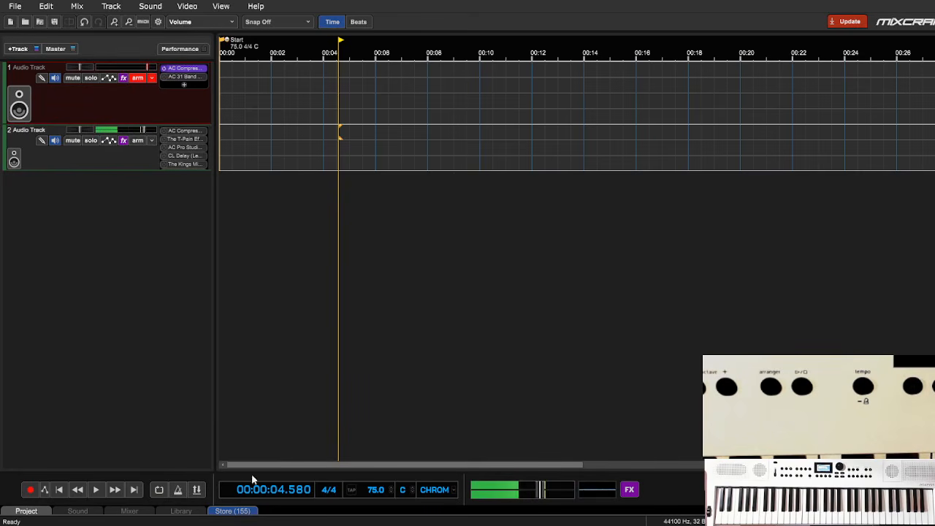
# - Record a drum take about 13.7 seconds long on track 1 from the start of the timeline
pyautogui.click(62, 490)
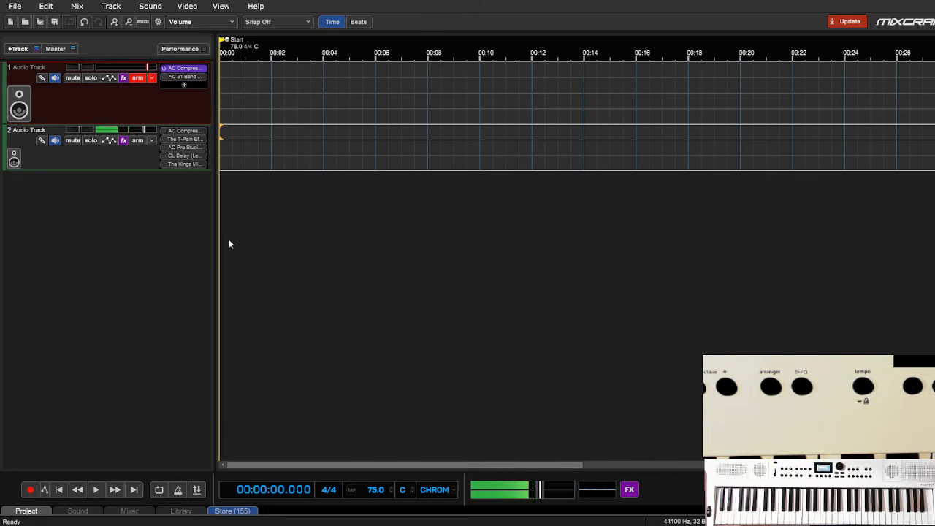
pyautogui.click(30, 491)
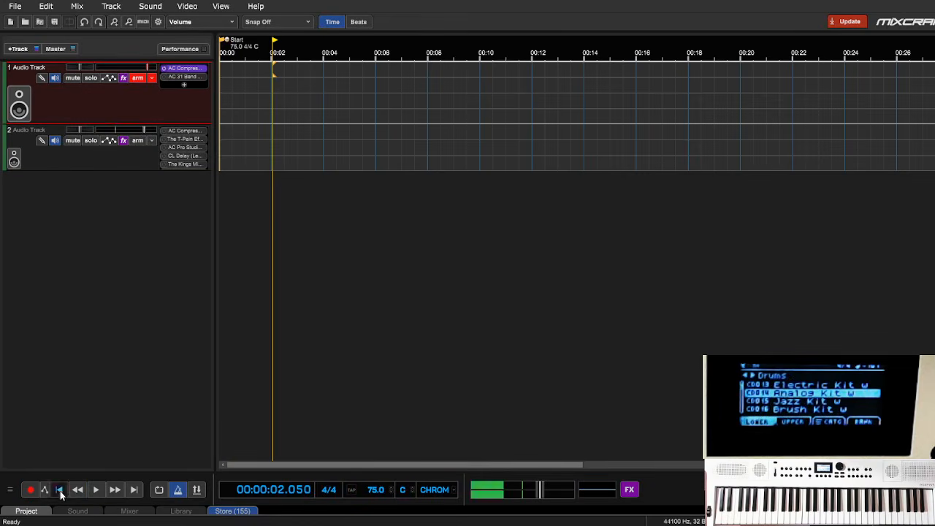
pyautogui.click(60, 491)
pyautogui.click(29, 491)
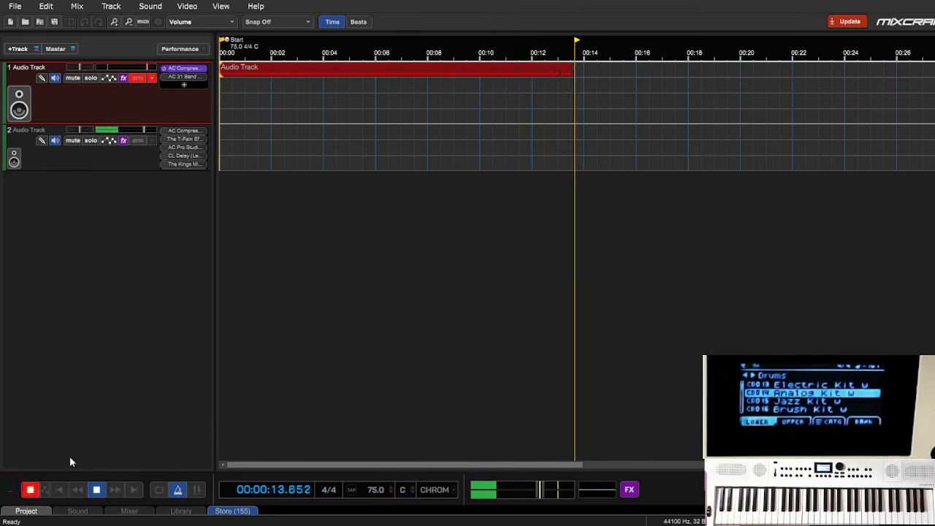
pyautogui.press('space')
# - Switch the timeline ruler to beats and play back the recorded drum take from the beginning
pyautogui.click(358, 21)
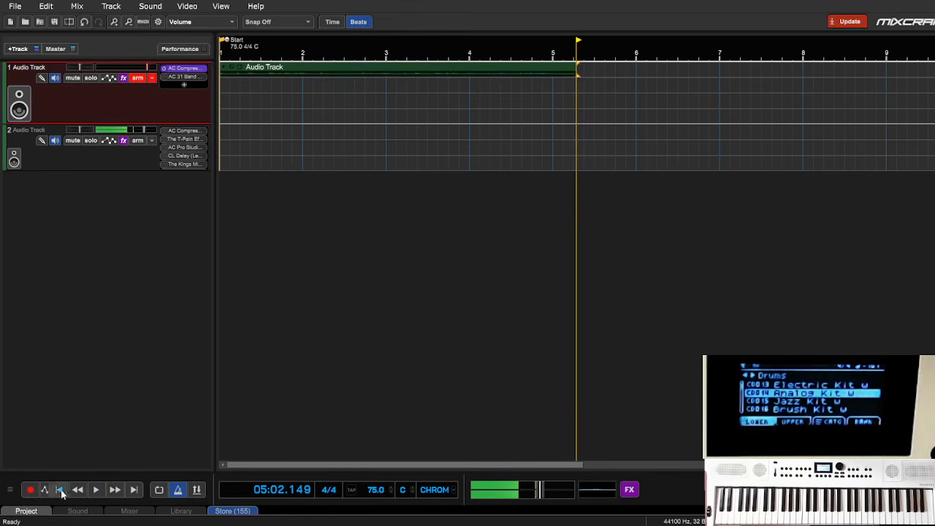
pyautogui.click(60, 490)
pyautogui.click(99, 491)
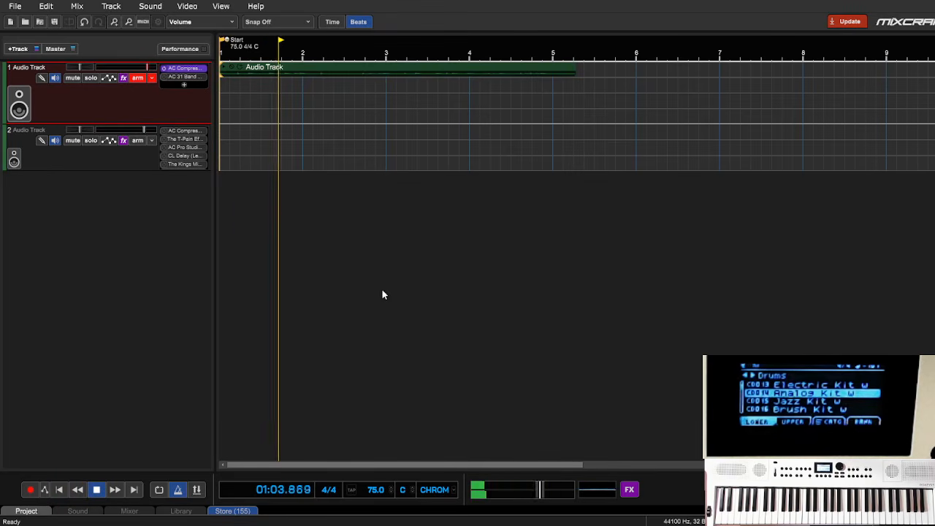
pyautogui.click(113, 22)
pyautogui.click(113, 22)
pyautogui.click(113, 22)
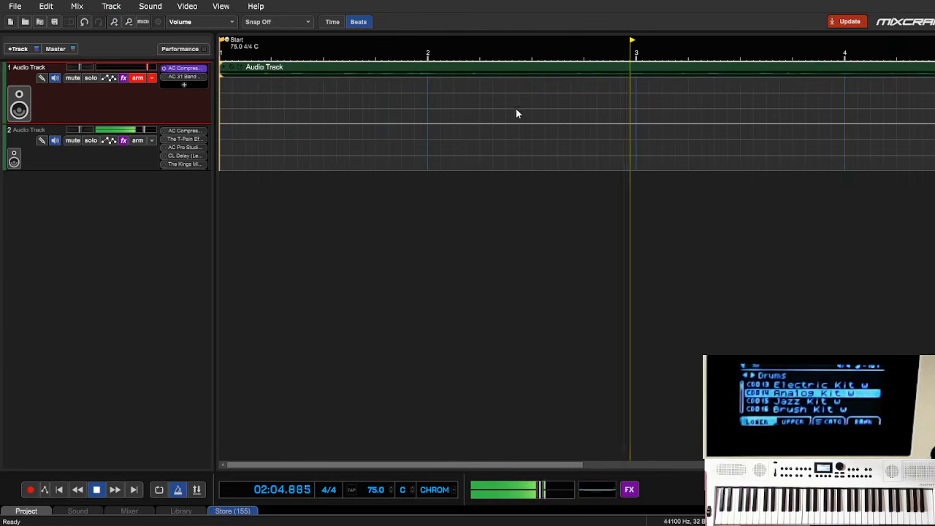
pyautogui.click(128, 23)
pyautogui.click(128, 23)
pyautogui.click(129, 23)
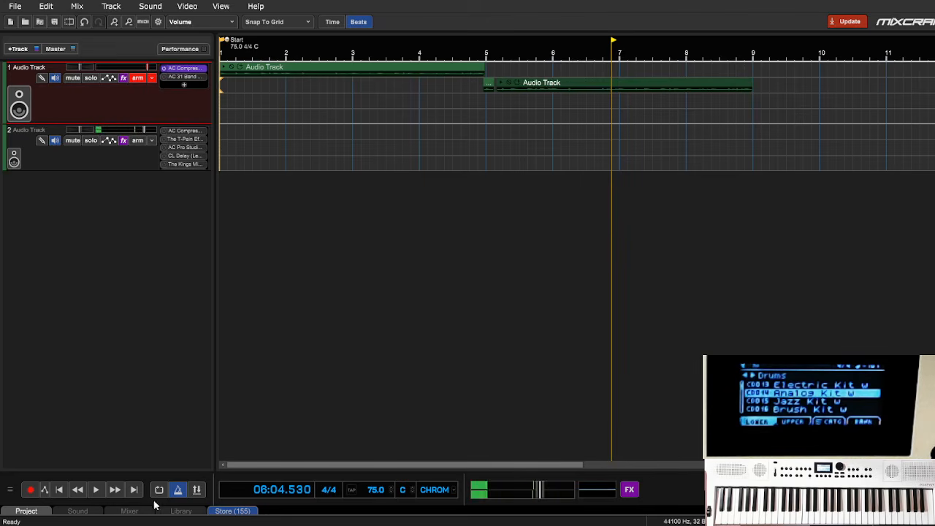
# - Record a second drum layer on track 1 from the start and trim its end to measure 9
pyautogui.click(60, 493)
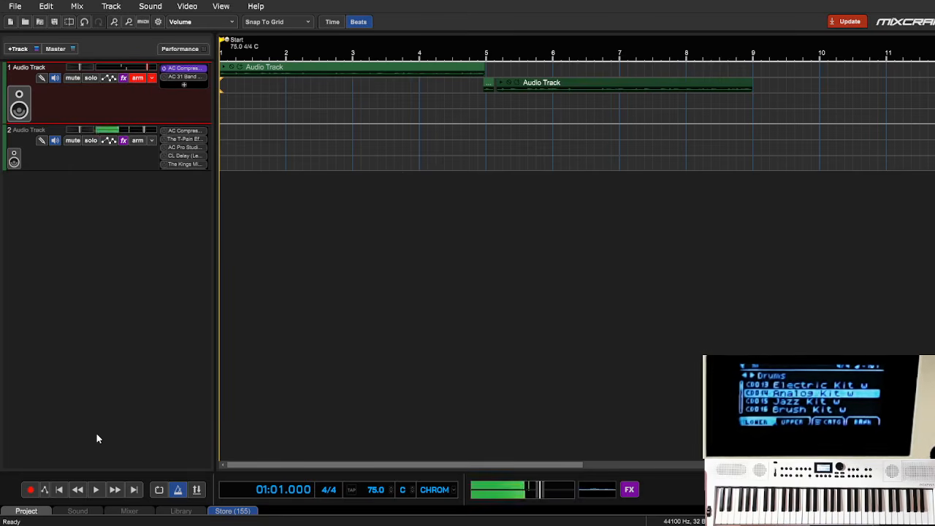
pyautogui.click(31, 490)
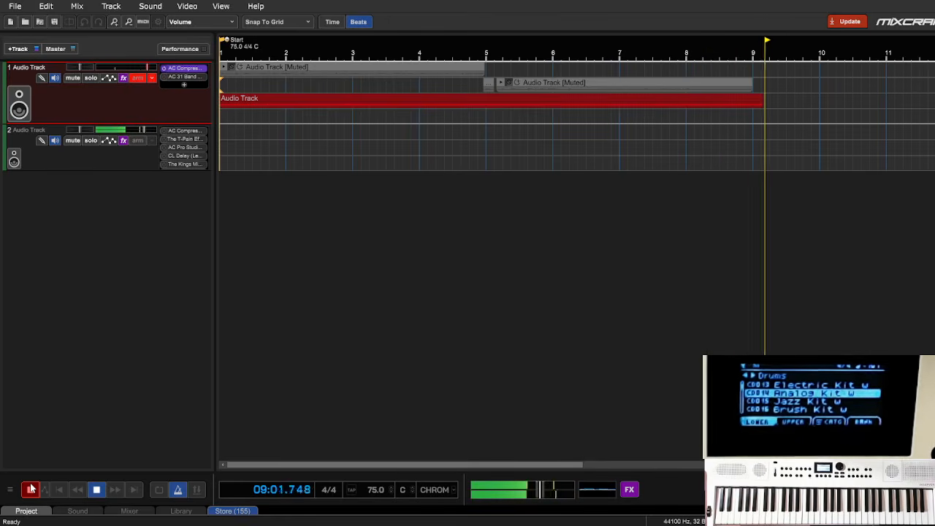
pyautogui.press('space')
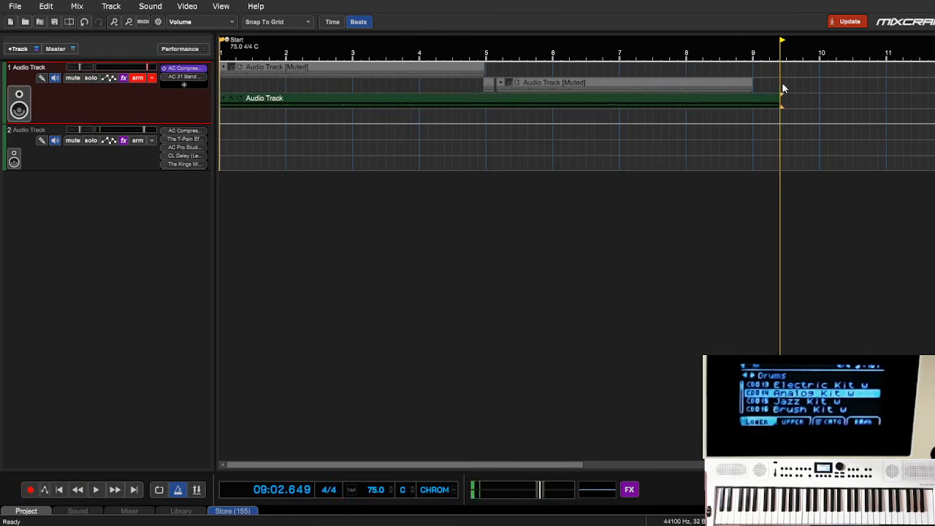
pyautogui.moveTo(779, 98); pyautogui.dragTo(753, 102)
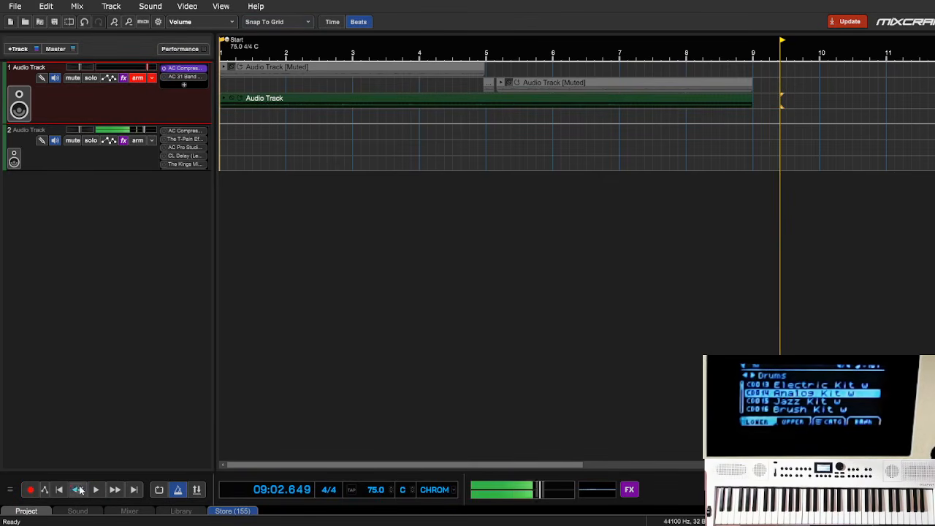
# - Play back the layered drum clips from the beginning to past measure 6 and disarm track 1
pyautogui.click(57, 490)
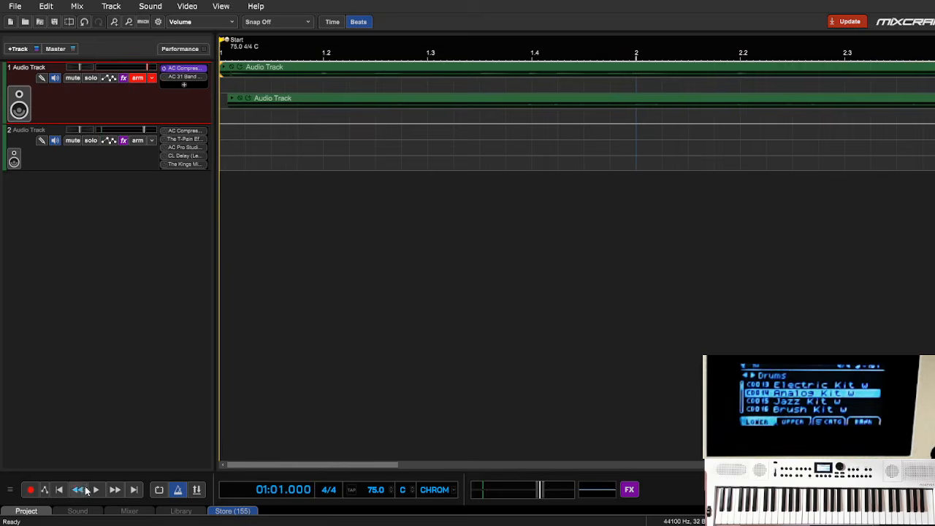
pyautogui.click(96, 490)
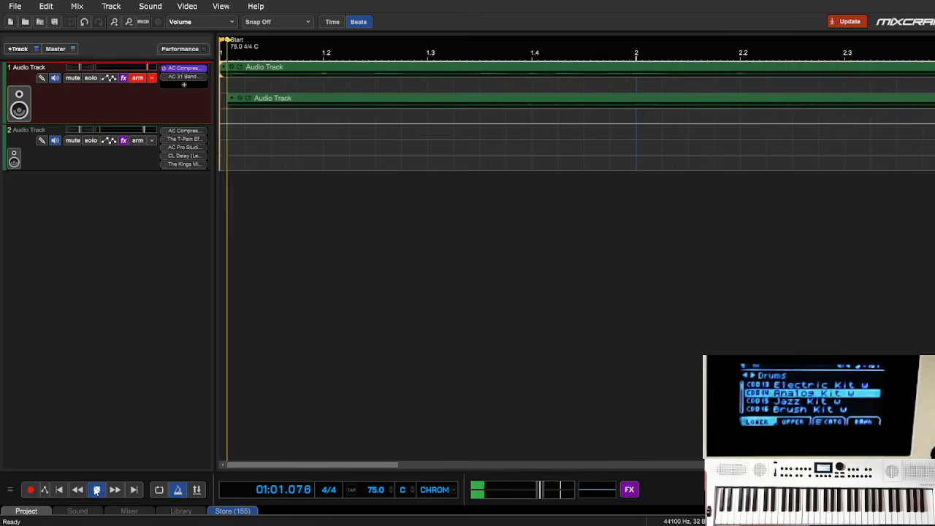
pyautogui.click(128, 23)
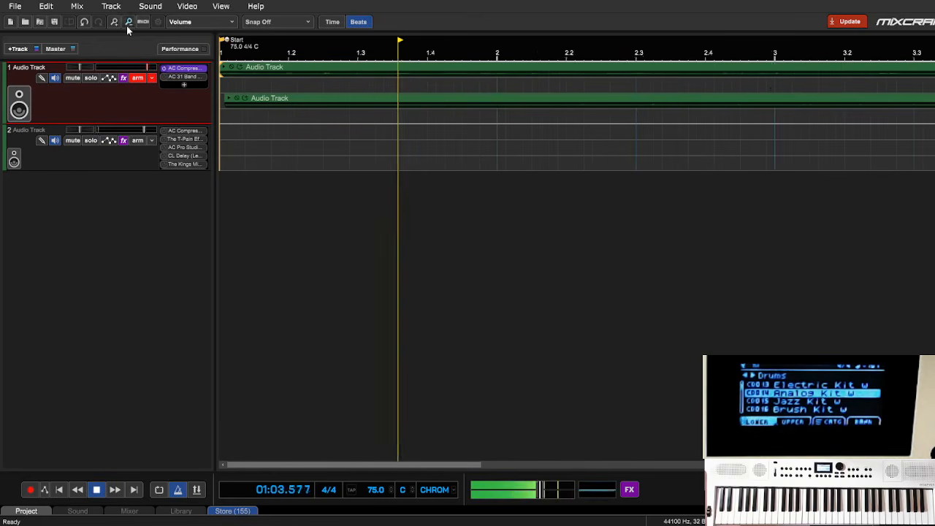
pyautogui.click(128, 23)
pyautogui.click(128, 23)
pyautogui.click(128, 23)
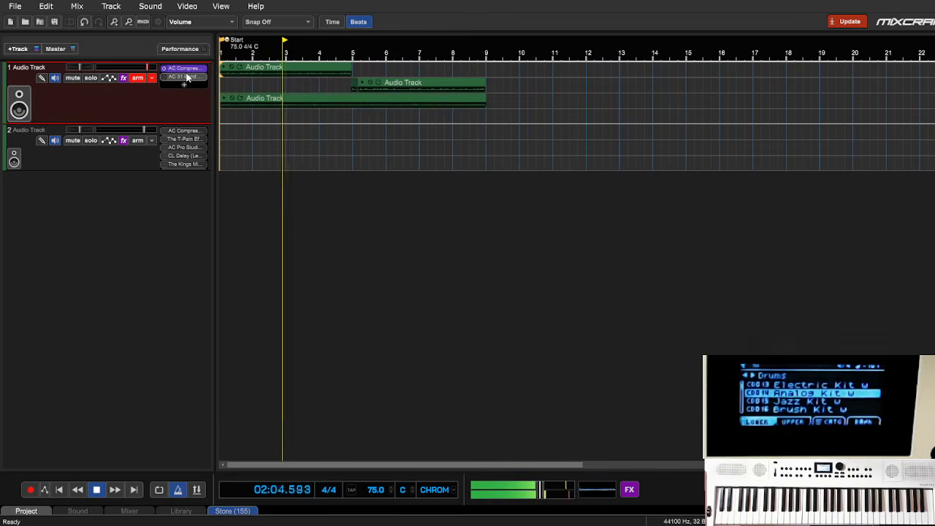
pyautogui.click(138, 78)
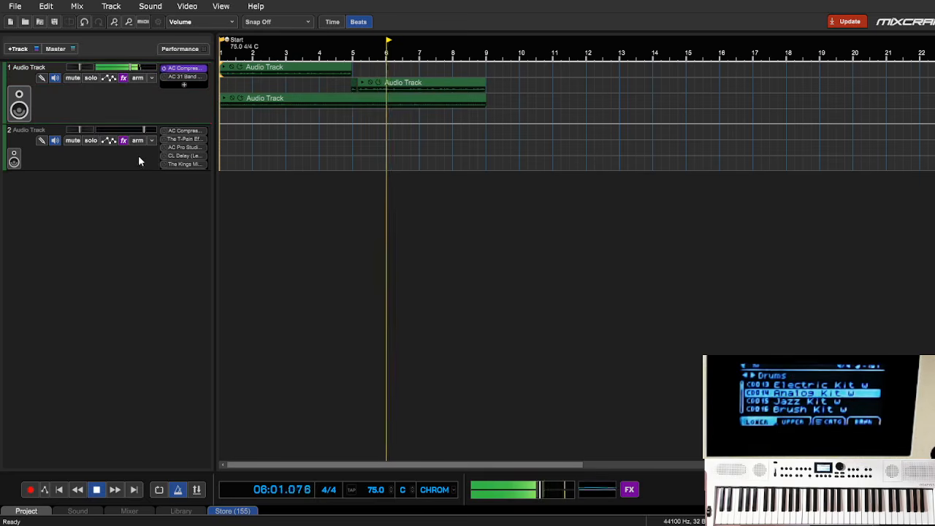
pyautogui.press('space')
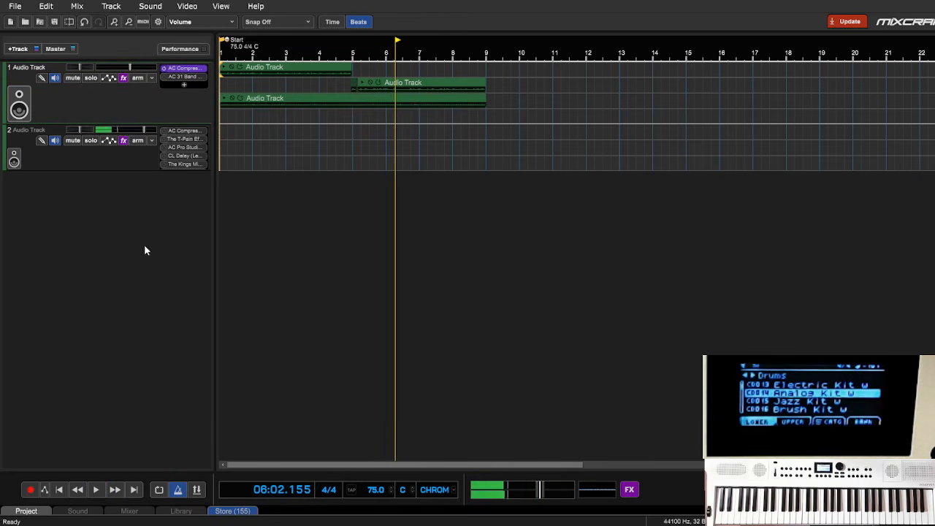
# - Duplicate the drum track and delete the copied clips from the new track 2
pyautogui.click(142, 263)
pyautogui.moveTo(540, 181); pyautogui.dragTo(219, 115)
pyautogui.press('Delete')
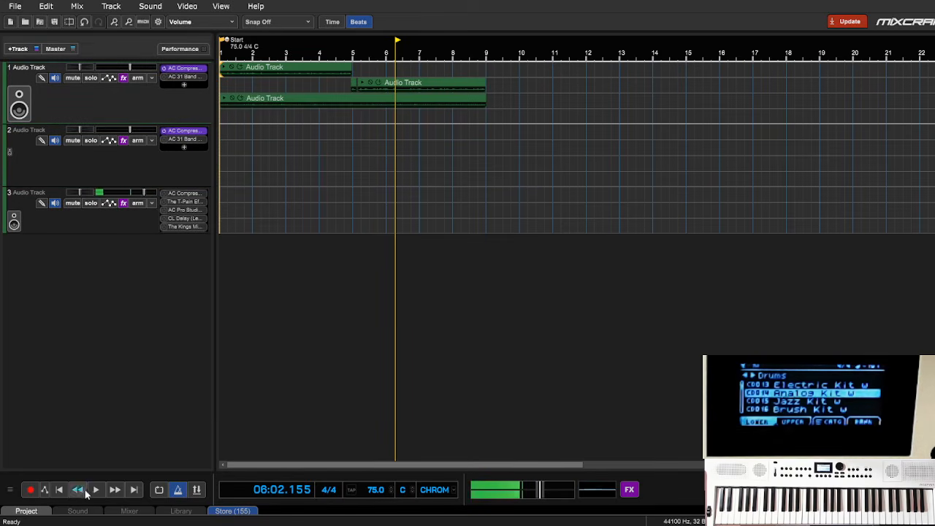
# - Record a slap bass take on track 2 from the start to about measure 10
pyautogui.click(60, 491)
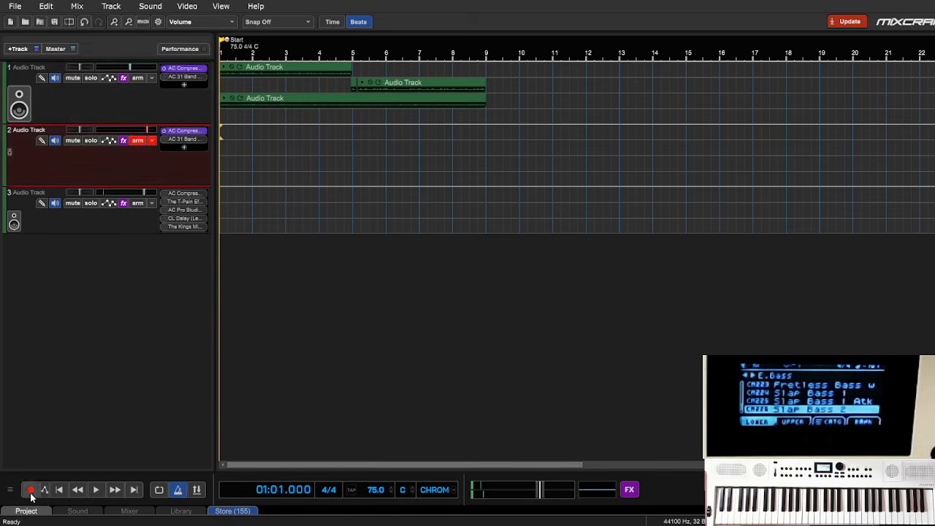
pyautogui.click(30, 491)
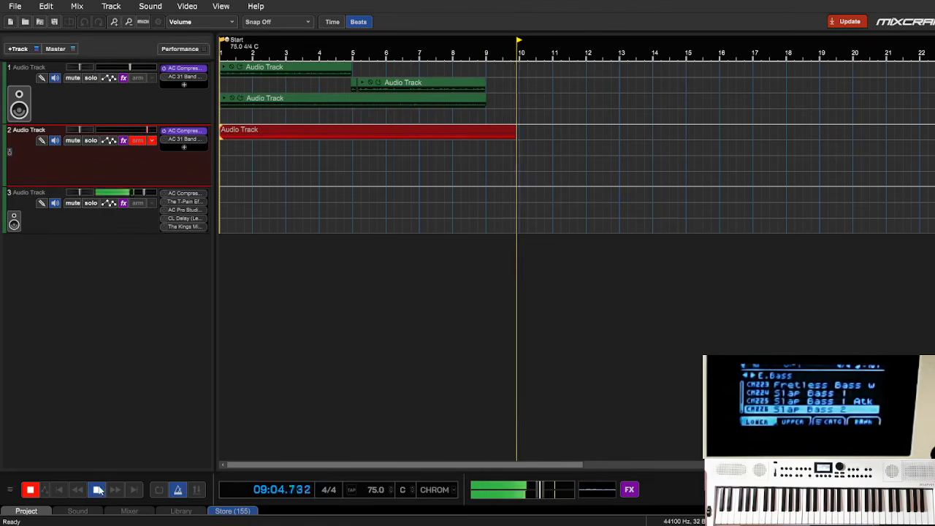
pyautogui.press('space')
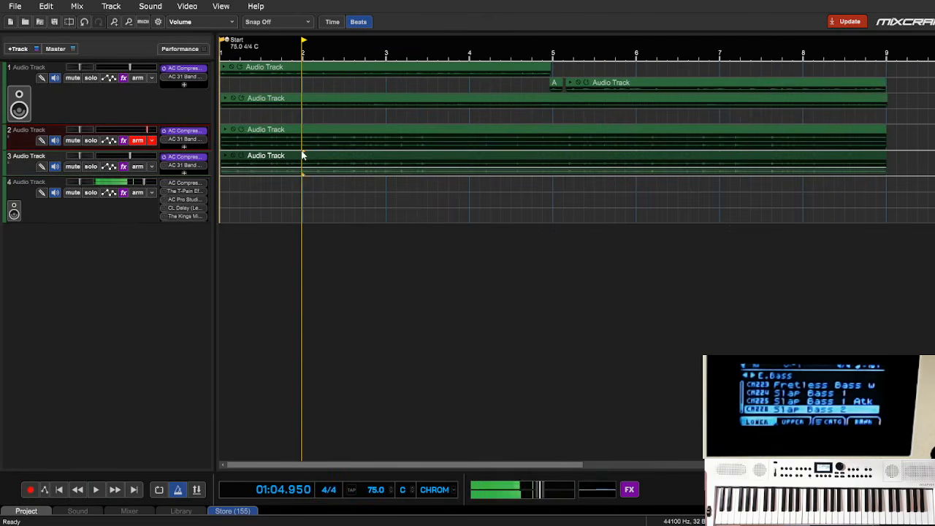
# - Clear the copied bass clip from track 3 and record an electric piano take there from the start
pyautogui.press('Delete')
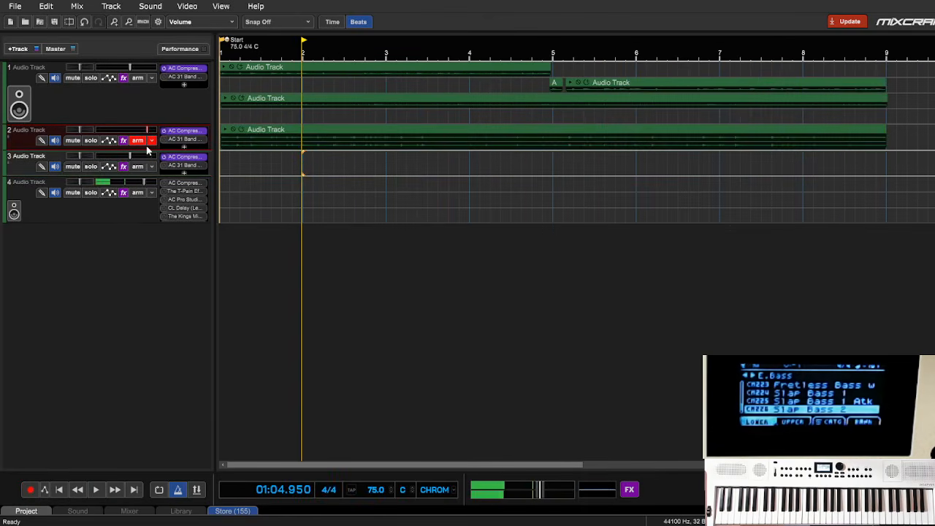
pyautogui.click(138, 166)
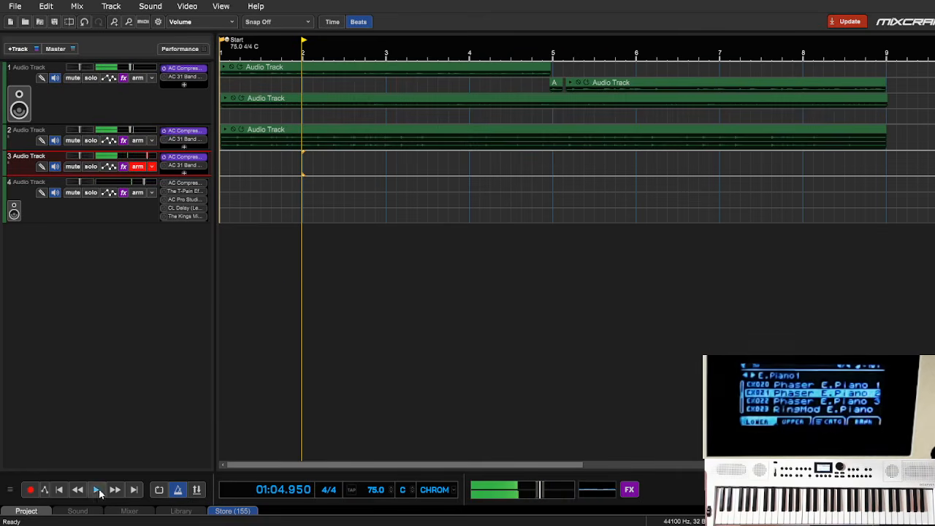
pyautogui.click(61, 491)
pyautogui.click(31, 490)
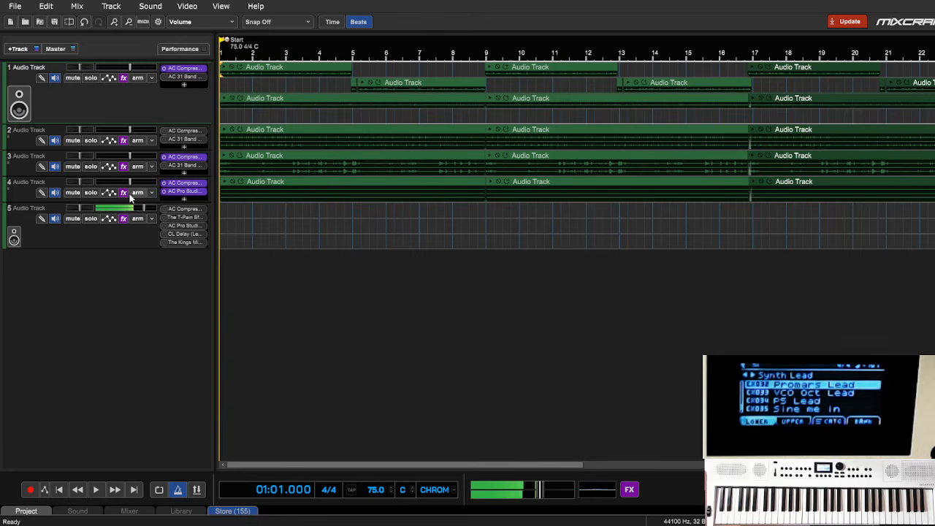
# - Mute track 4 and record a synth lead take on track 5 from the start of the timeline
pyautogui.click(72, 193)
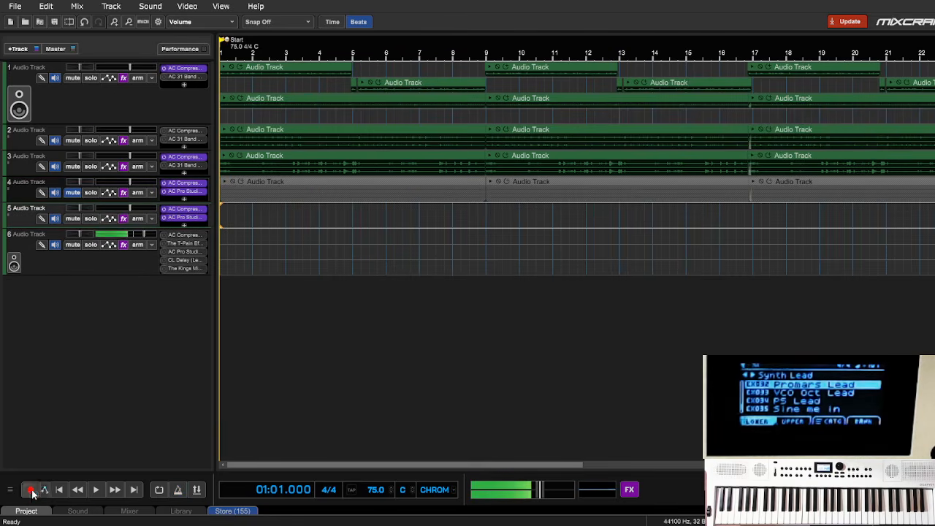
pyautogui.click(31, 491)
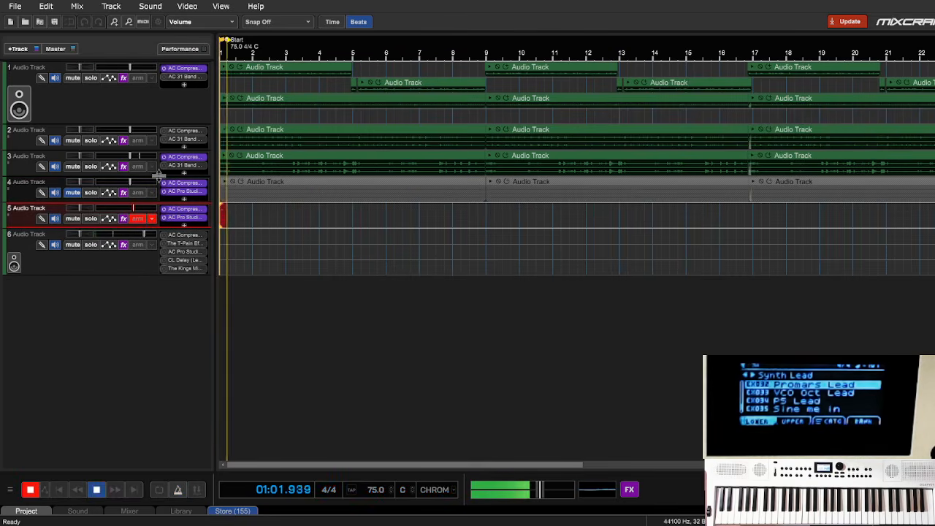